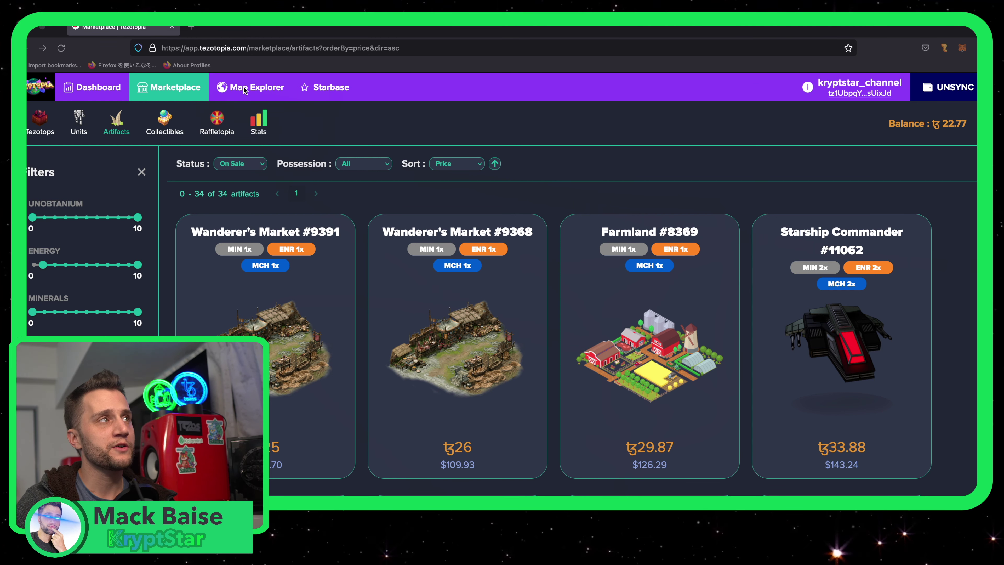
# Step: Go to the Starbase Builder and place the green jungle river landscape as the tile base
pyautogui.click(325, 87)
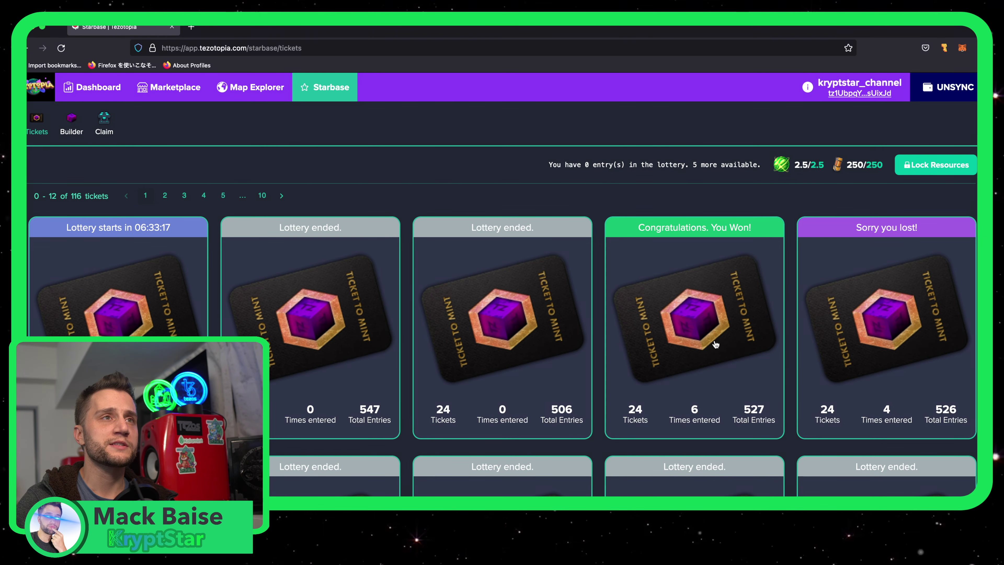
pyautogui.click(72, 120)
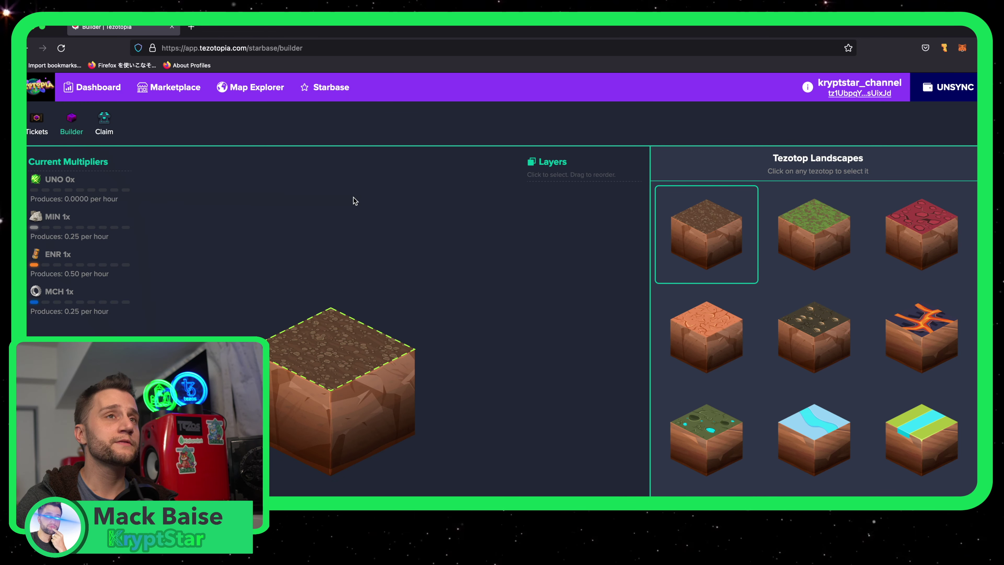
pyautogui.scroll(-3, 554, 215)
pyautogui.scroll(3, 822, 285)
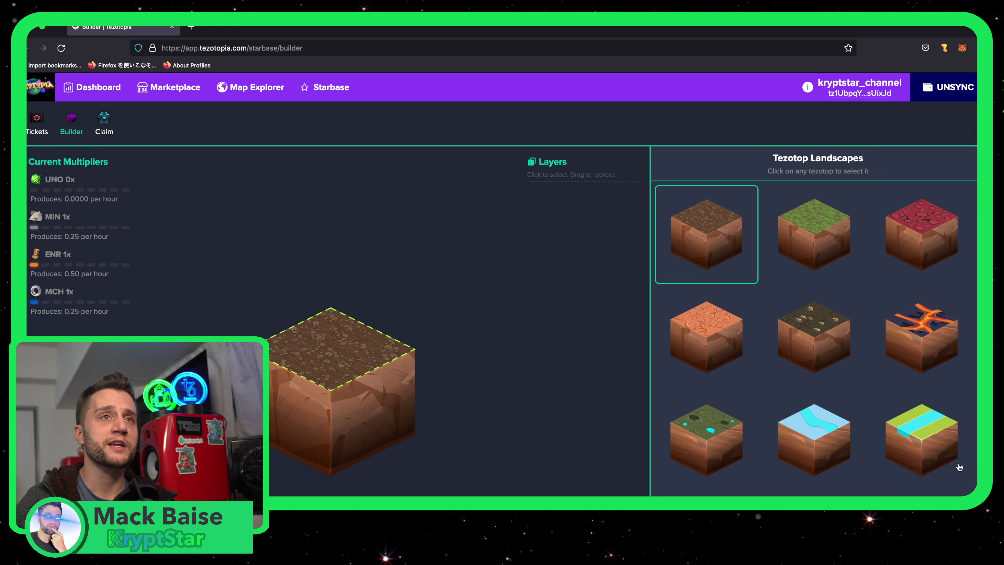
pyautogui.scroll(-12, 752, 289)
pyautogui.scroll(-6, 855, 360)
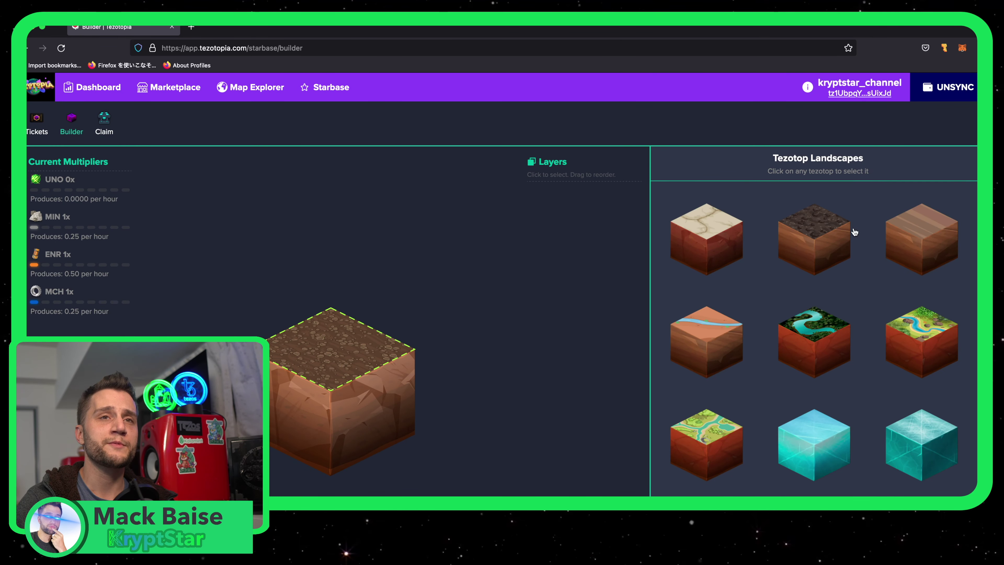
pyautogui.scroll(-3, 846, 260)
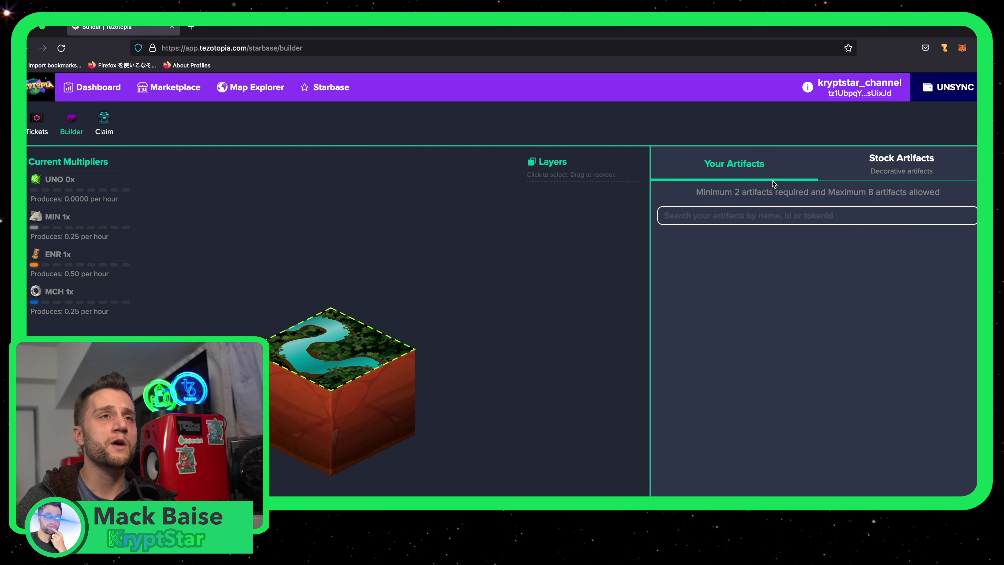
pyautogui.moveTo(749, 192); pyautogui.dragTo(839, 194)
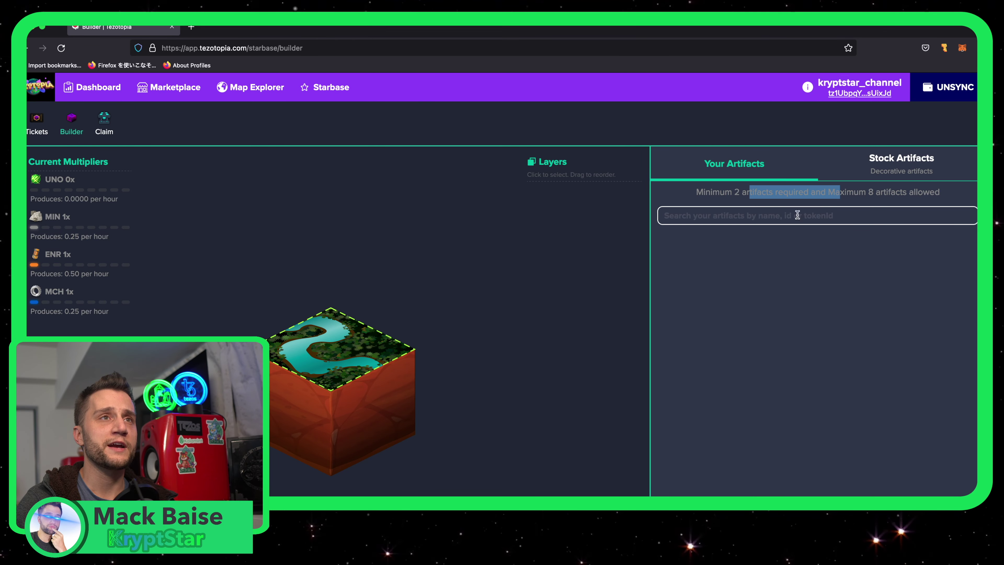
pyautogui.scroll(-3, 513, 374)
pyautogui.scroll(3, 585, 374)
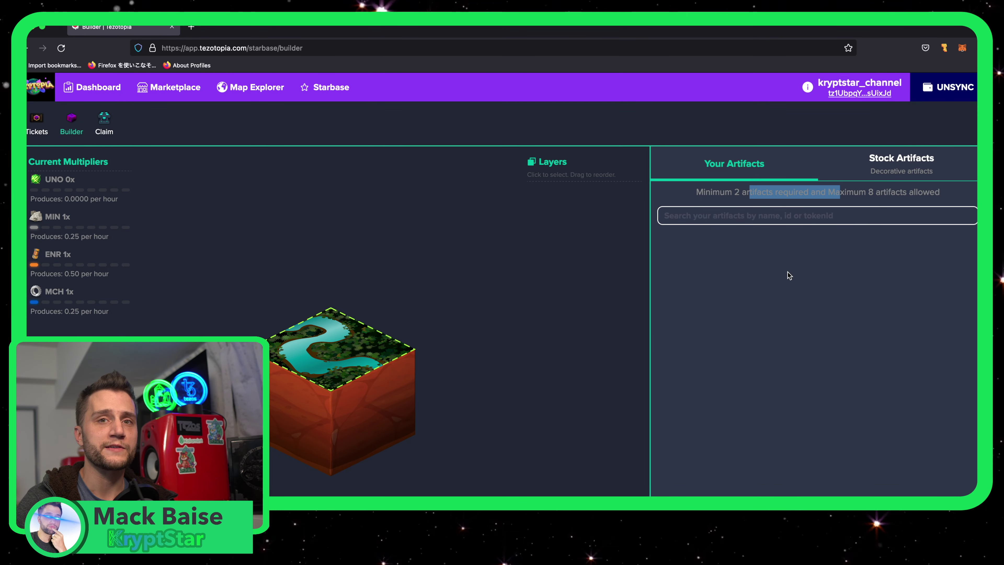
# Step: Browse the Stock Artifacts grid of decorative artifacts, each priced at 1, down to the lakefront artifact
pyautogui.click(889, 169)
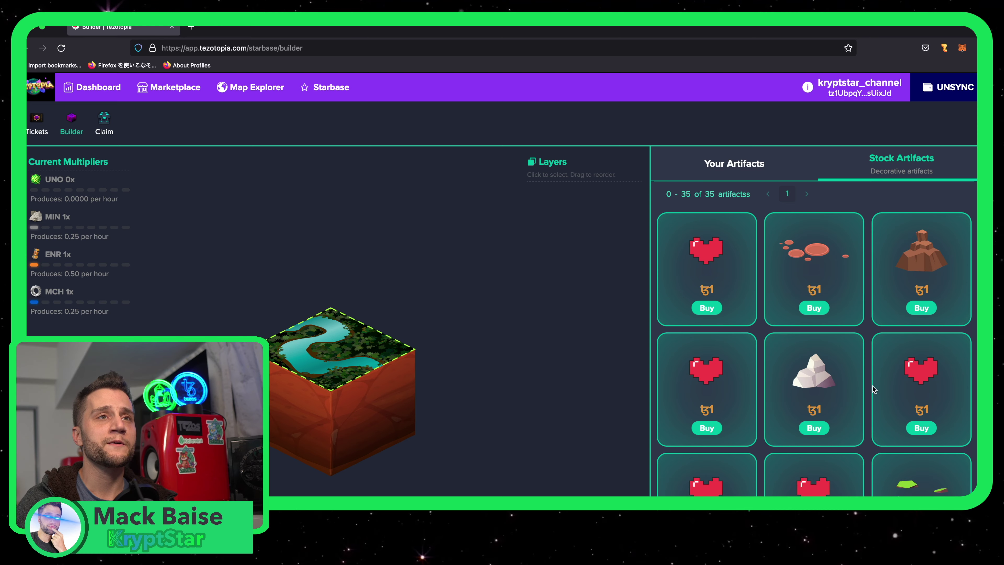
pyautogui.scroll(-3, 943, 361)
pyautogui.scroll(-10, 943, 361)
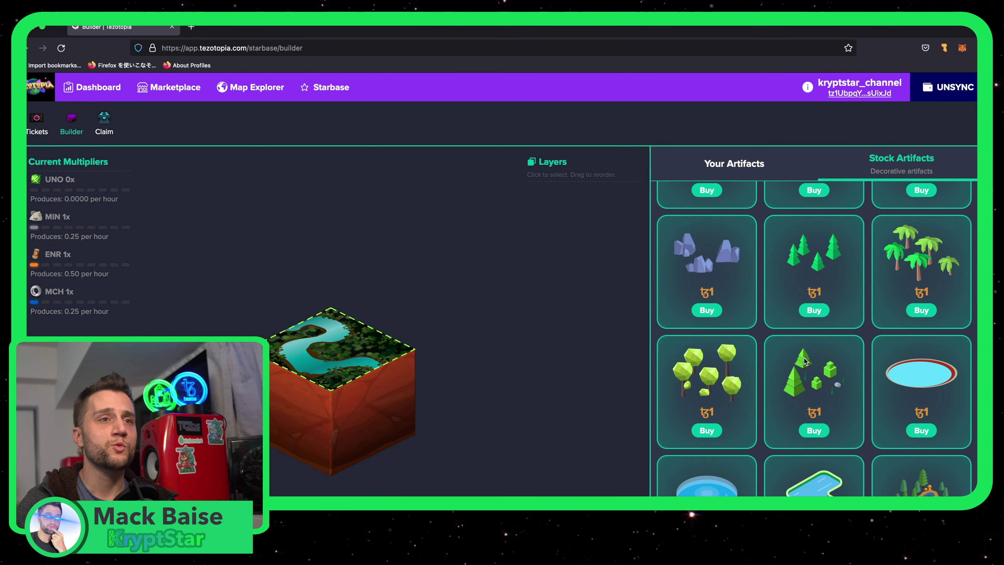
pyautogui.scroll(-10, 785, 316)
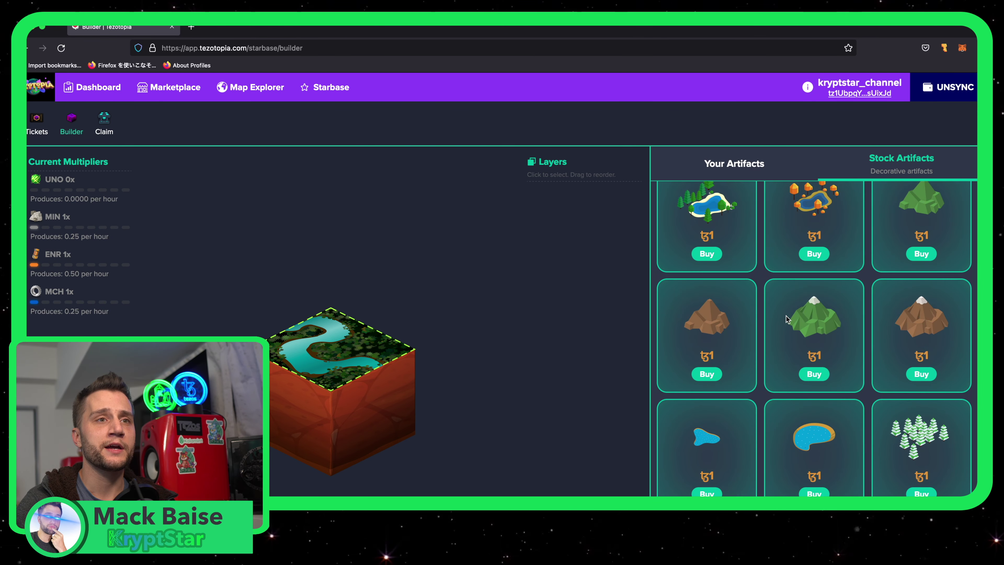
pyautogui.scroll(10, 753, 256)
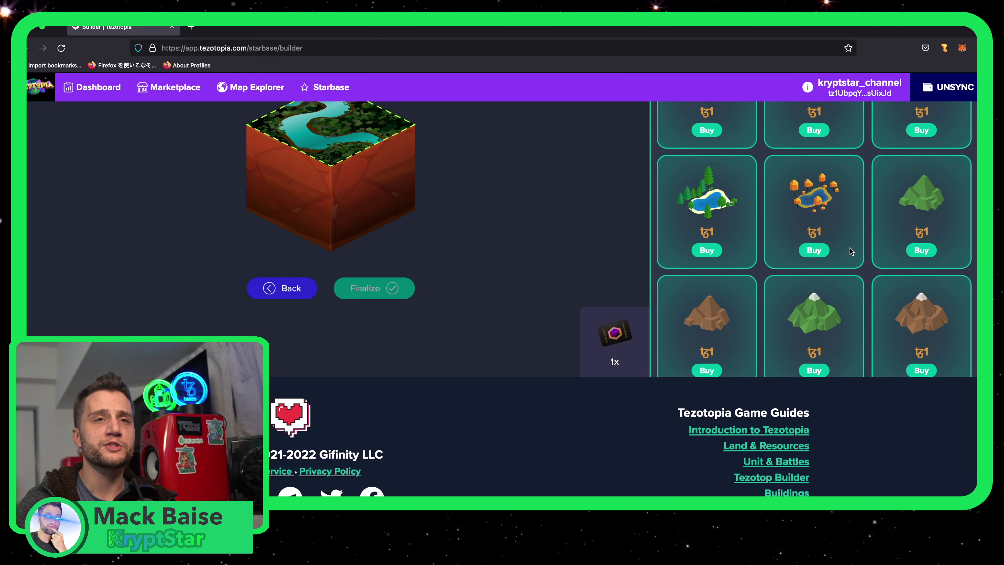
pyautogui.scroll(1, 861, 254)
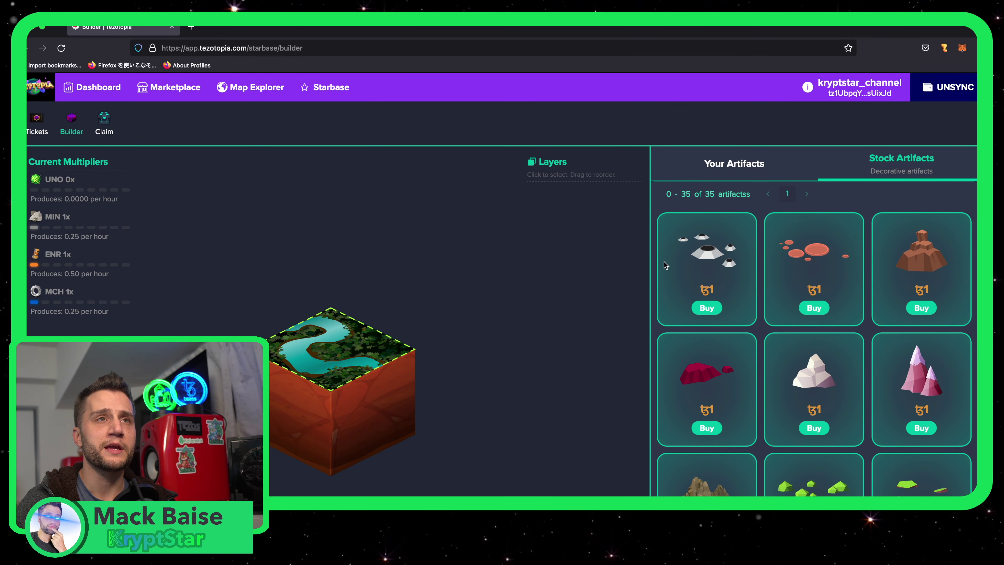
pyautogui.scroll(-8, 826, 244)
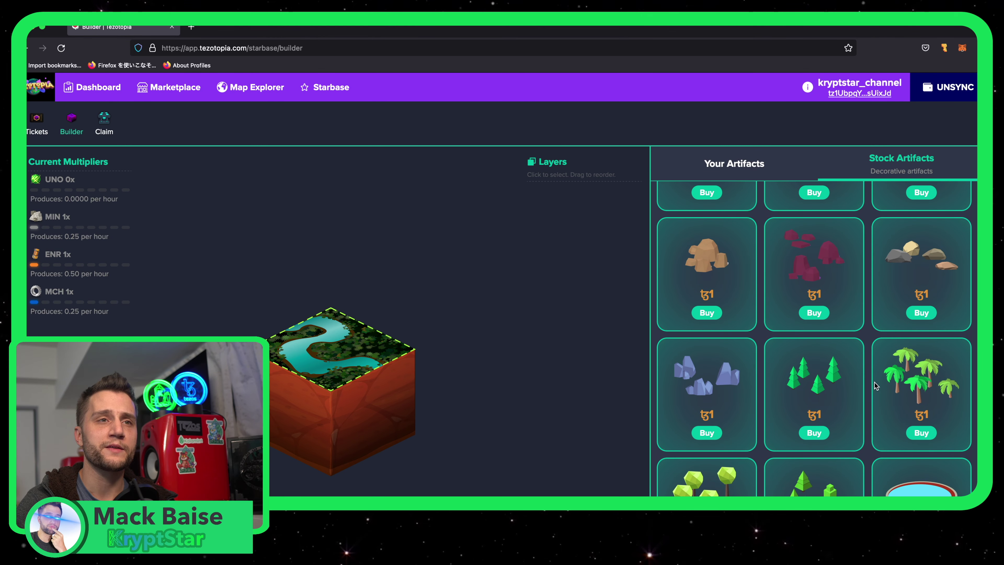
pyautogui.scroll(-5, 850, 399)
pyautogui.scroll(-4, 869, 344)
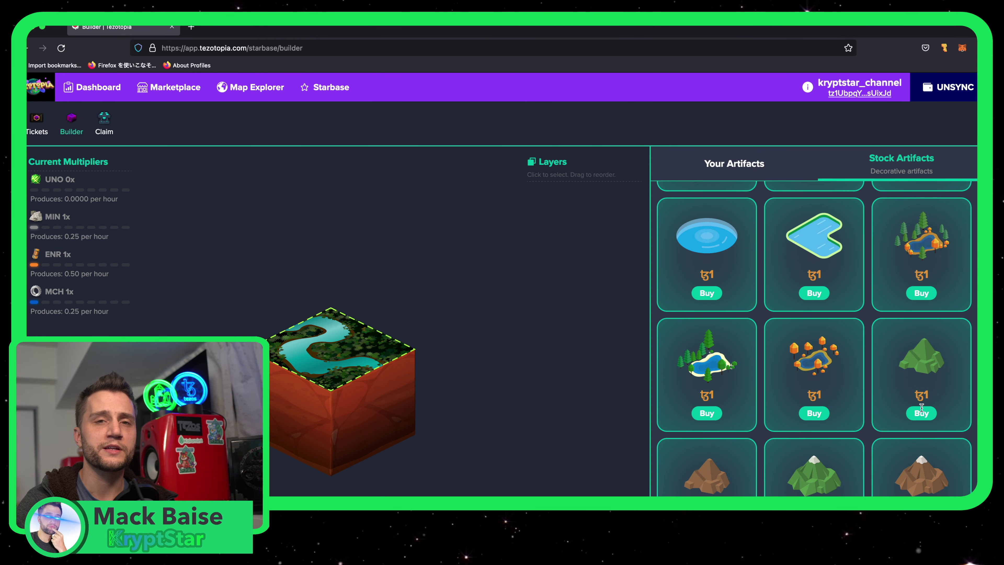
pyautogui.scroll(-5, 872, 427)
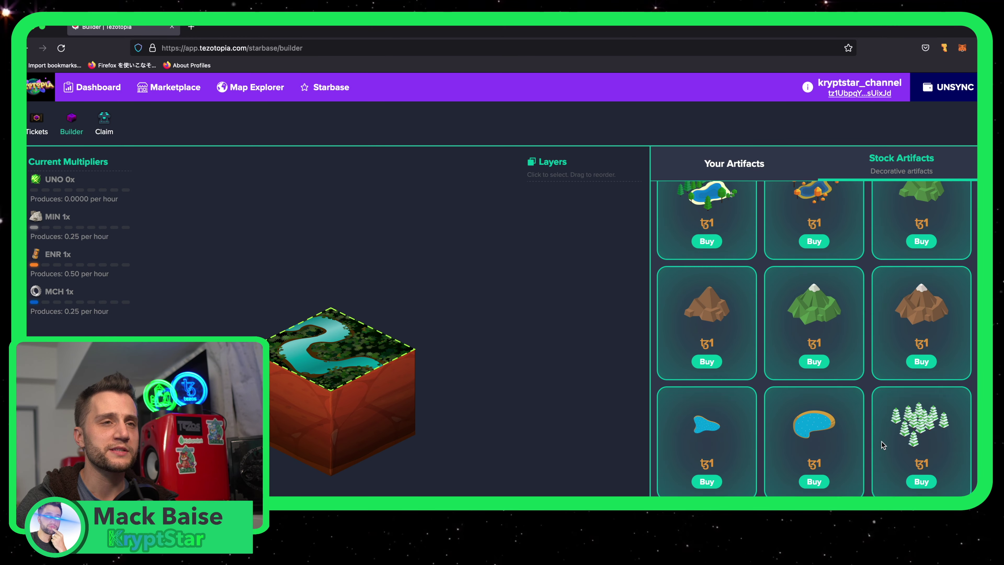
pyautogui.scroll(-8, 798, 248)
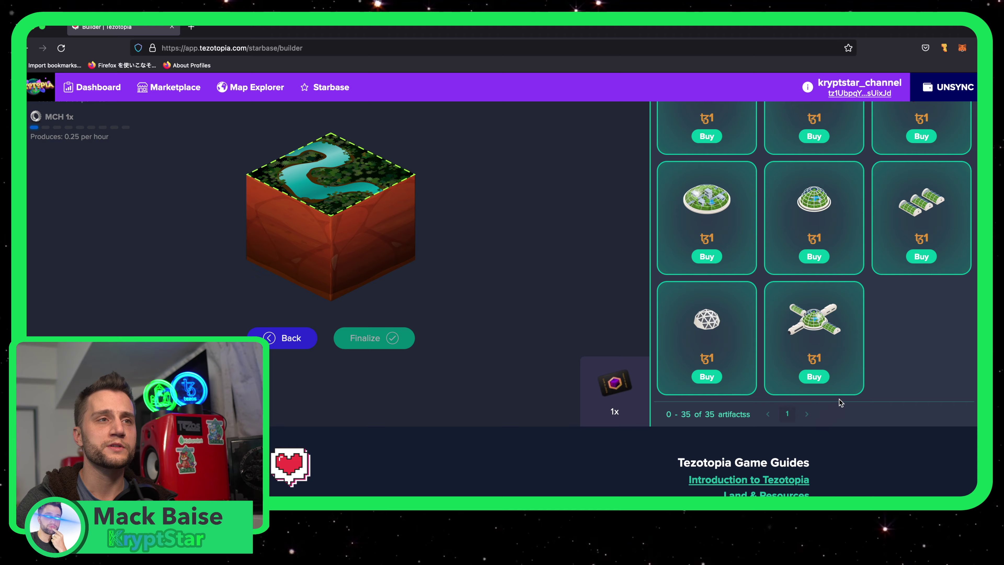
pyautogui.scroll(10, 823, 284)
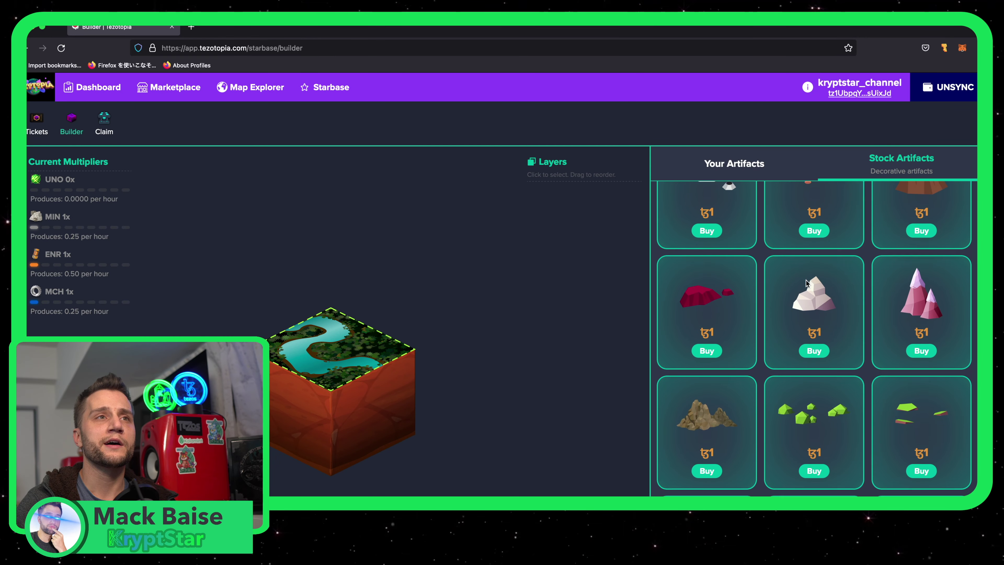
pyautogui.scroll(-5, 806, 283)
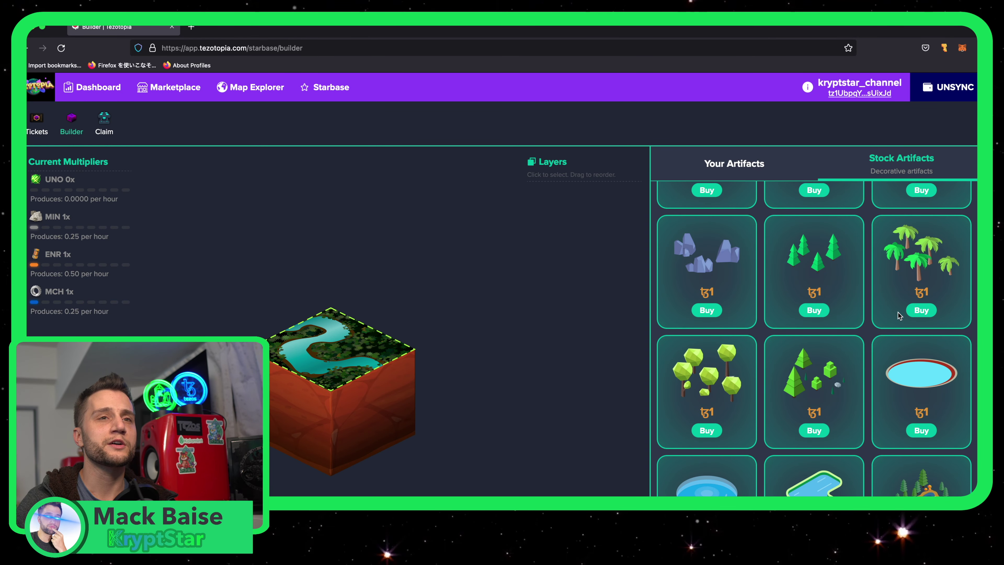
pyautogui.scroll(-3, 921, 403)
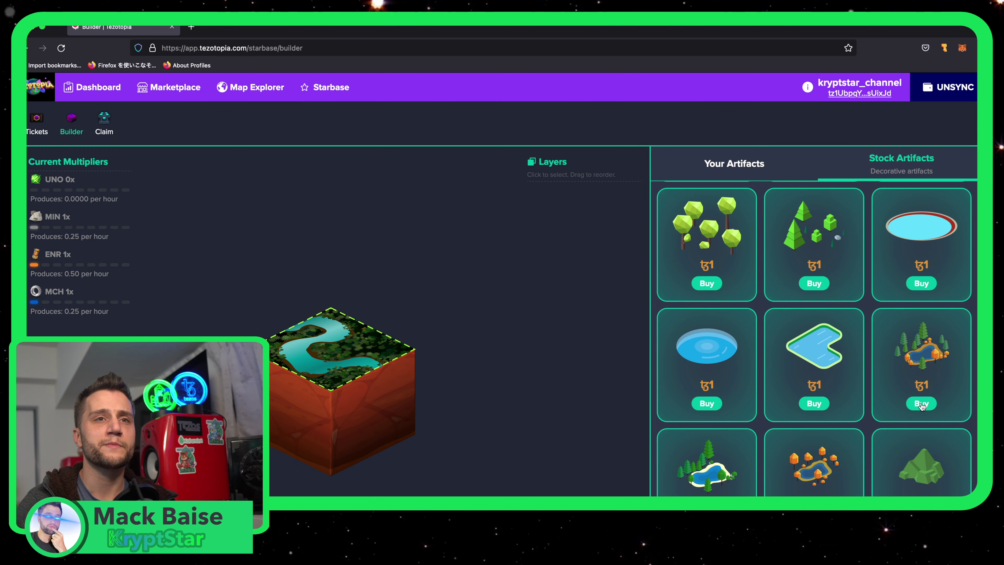
# Step: Buy the lakefront artifact for 1 tez, unlocking and confirming in the Temple wallet
pyautogui.click(921, 403)
pyautogui.press('Return')
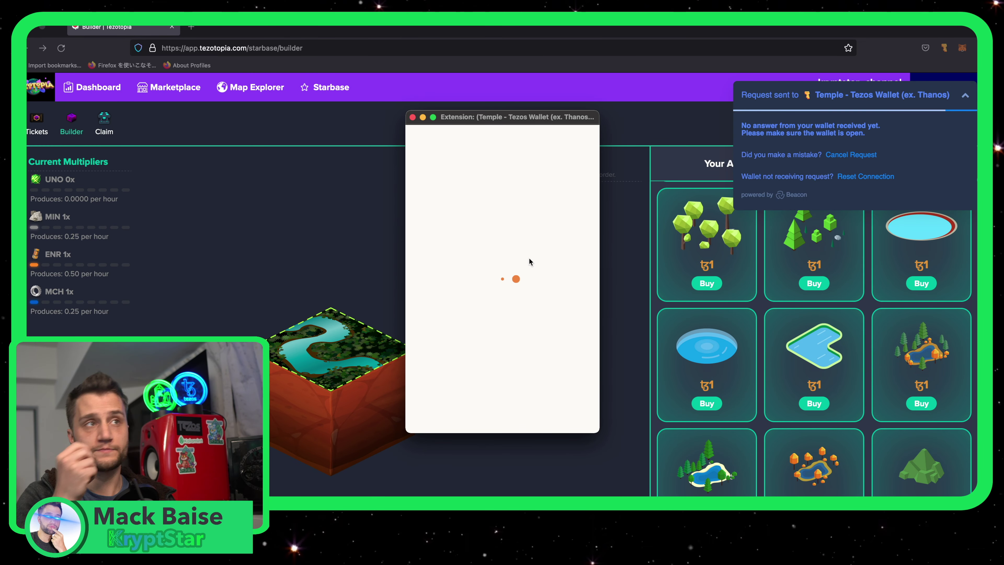
pyautogui.click(563, 407)
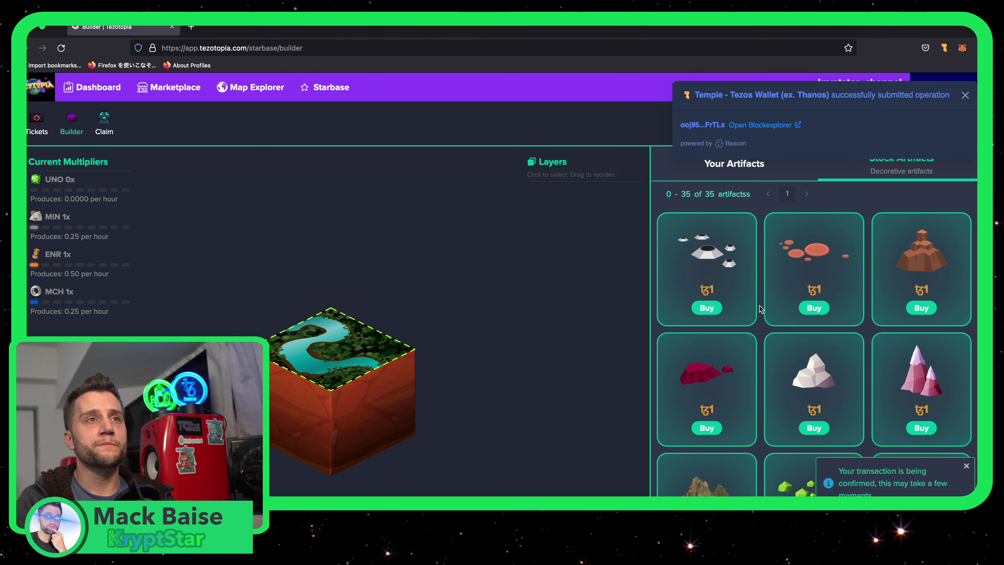
# Step: Buy the green glass dome artifact for 1 tez and confirm it in the wallet
pyautogui.scroll(-10, 833, 303)
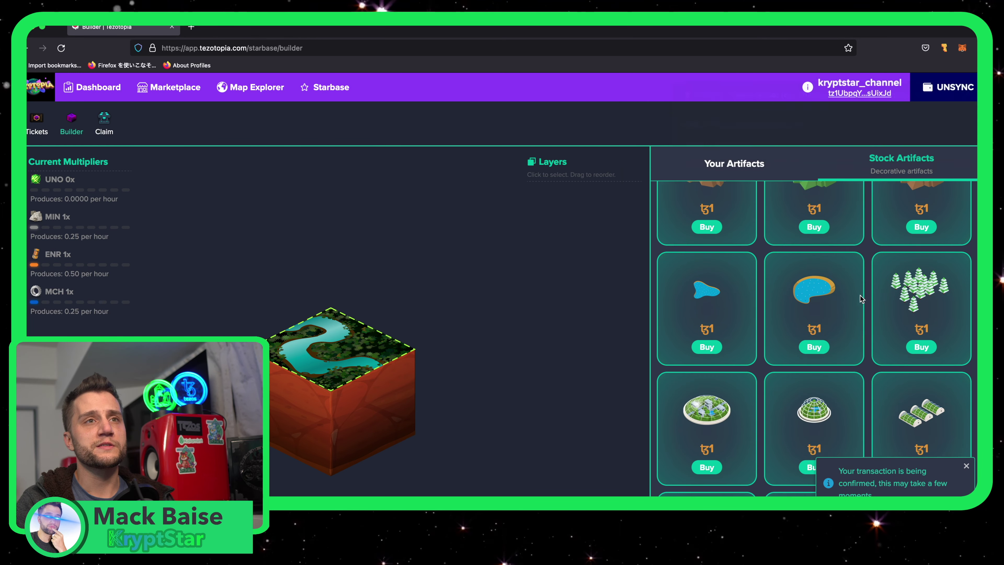
pyautogui.scroll(-3, 860, 296)
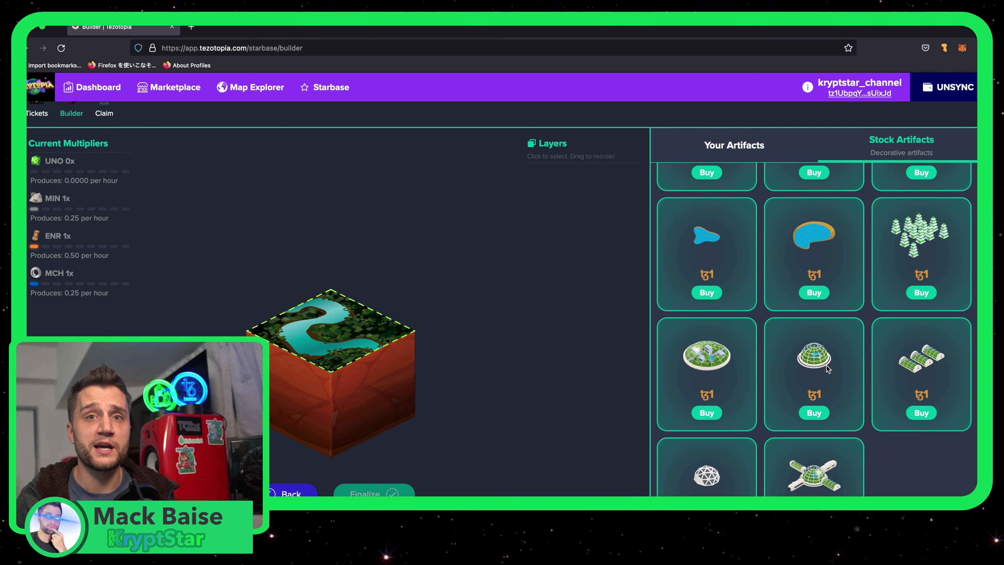
pyautogui.click(814, 413)
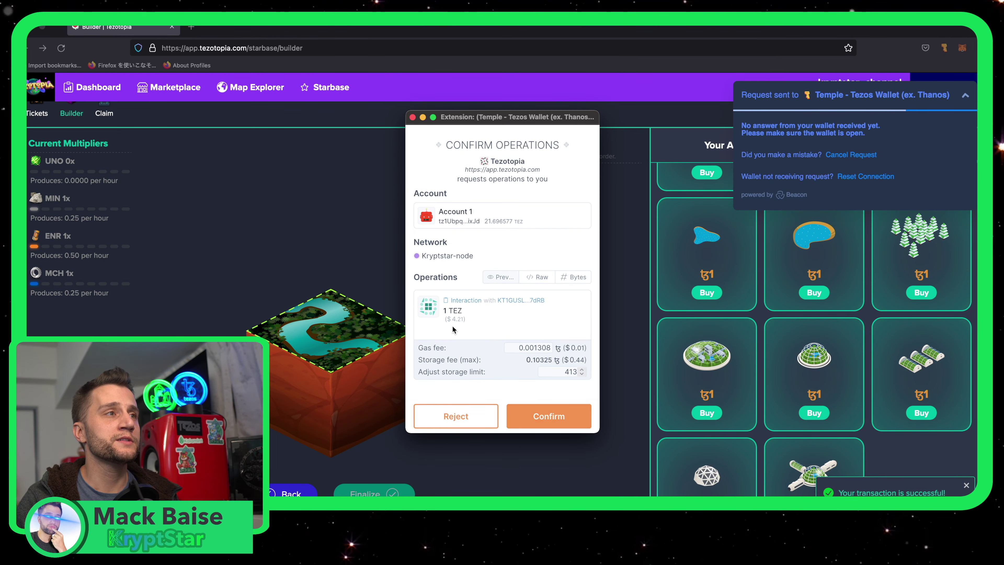
pyautogui.click(549, 416)
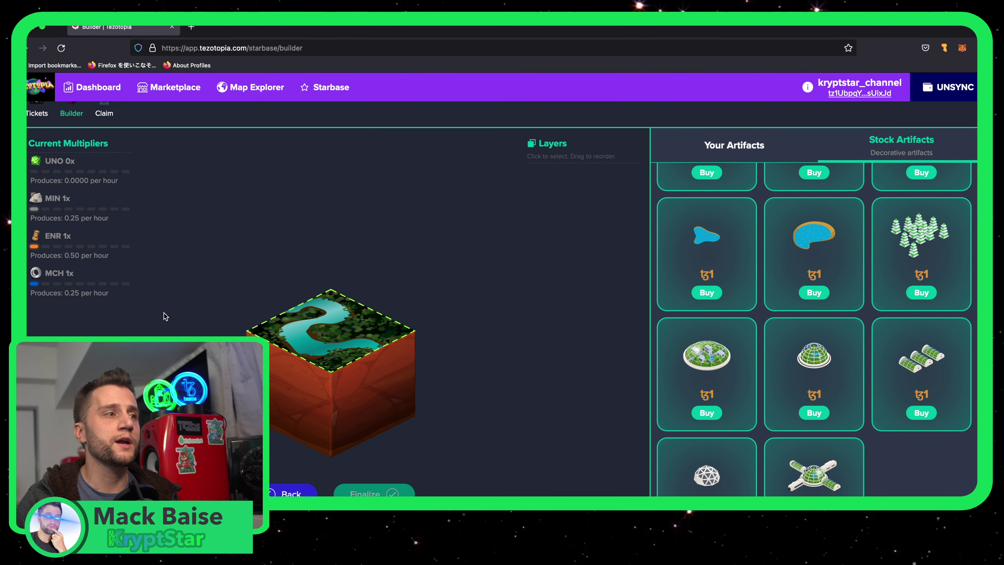
# Step: Add owned Lakefront #11103 as a tile layer, resized and positioned toward the right side
pyautogui.click(725, 144)
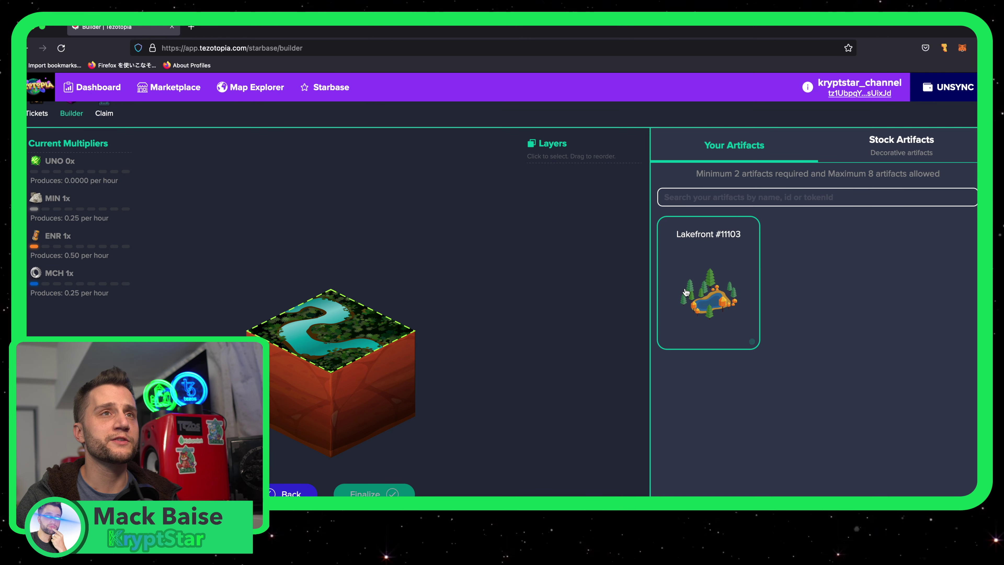
pyautogui.click(708, 292)
pyautogui.moveTo(332, 323); pyautogui.dragTo(335, 331)
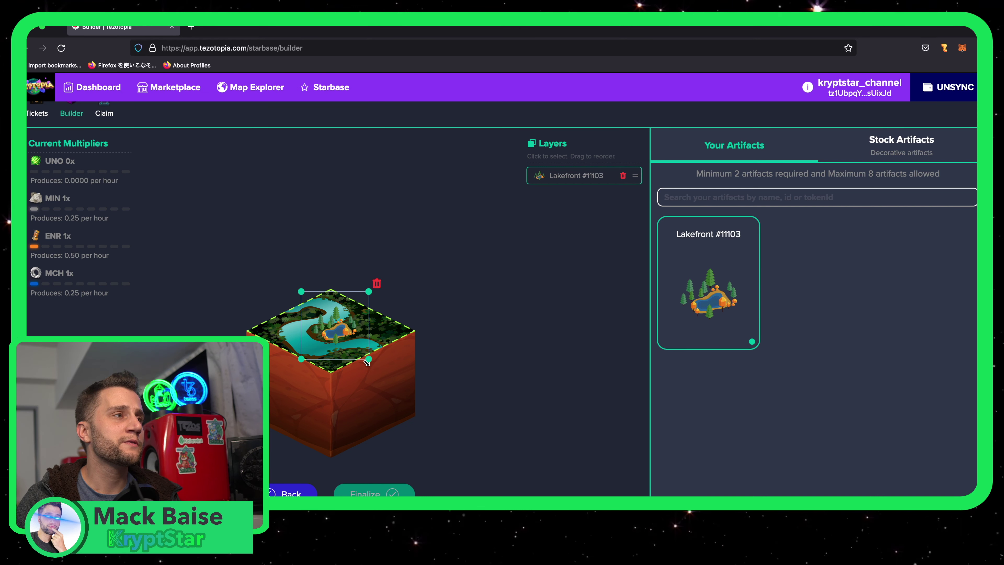
pyautogui.moveTo(367, 363)
pyautogui.mouseDown()
pyautogui.moveTo(419, 386)
pyautogui.moveTo(364, 372)
pyautogui.moveTo(361, 358)
pyautogui.mouseUp()
pyautogui.moveTo(355, 348); pyautogui.dragTo(362, 356)
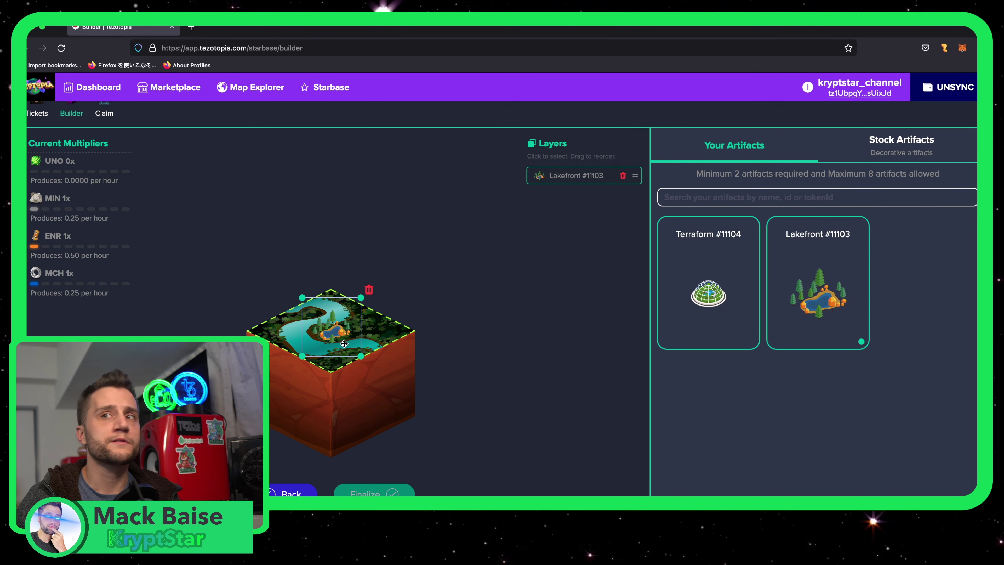
pyautogui.moveTo(336, 337); pyautogui.dragTo(400, 353)
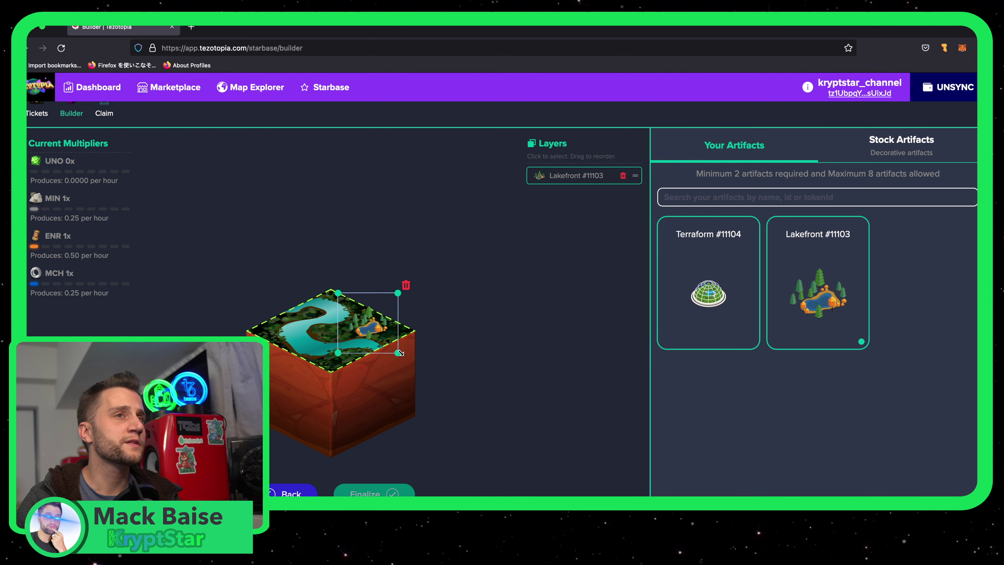
# Step: Add the Terraform #11104 dome to the tile, shrunk and centred
pyautogui.click(705, 302)
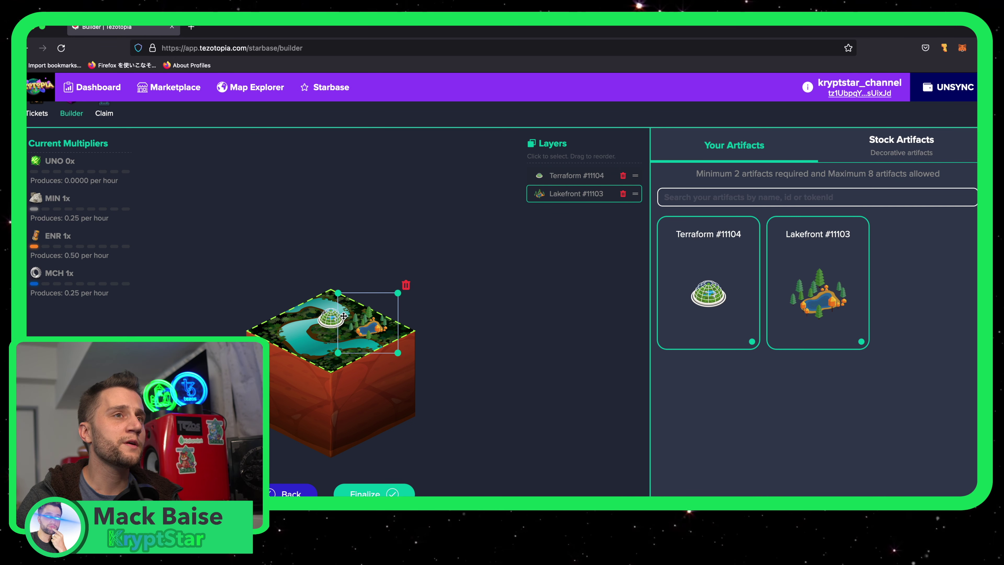
pyautogui.moveTo(324, 321); pyautogui.dragTo(325, 332)
pyautogui.moveTo(365, 363); pyautogui.dragTo(325, 355)
pyautogui.click(457, 354)
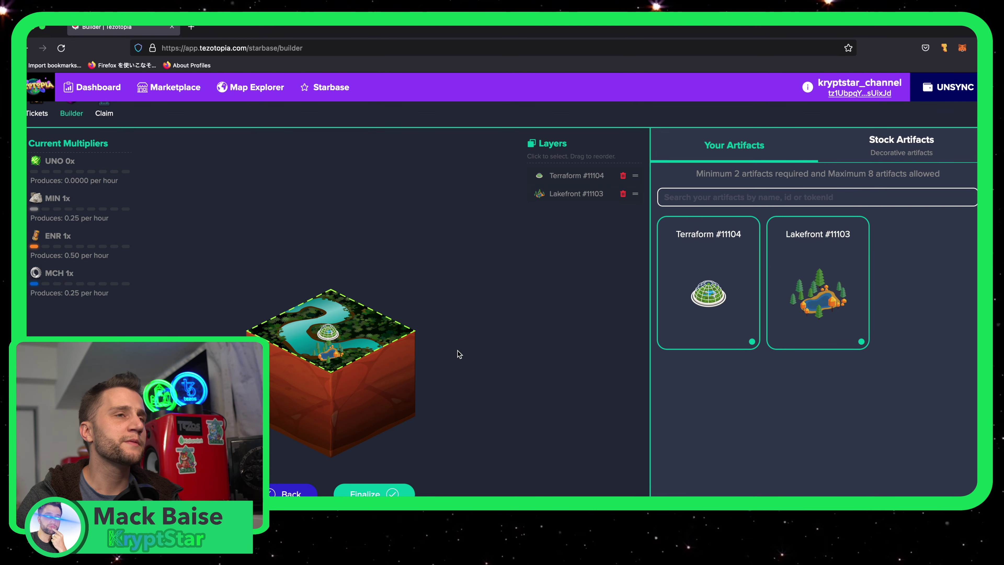
pyautogui.click(342, 357)
# Step: Remove Lakefront #11103 from the tile, then add it back from Your Artifacts
pyautogui.click(623, 193)
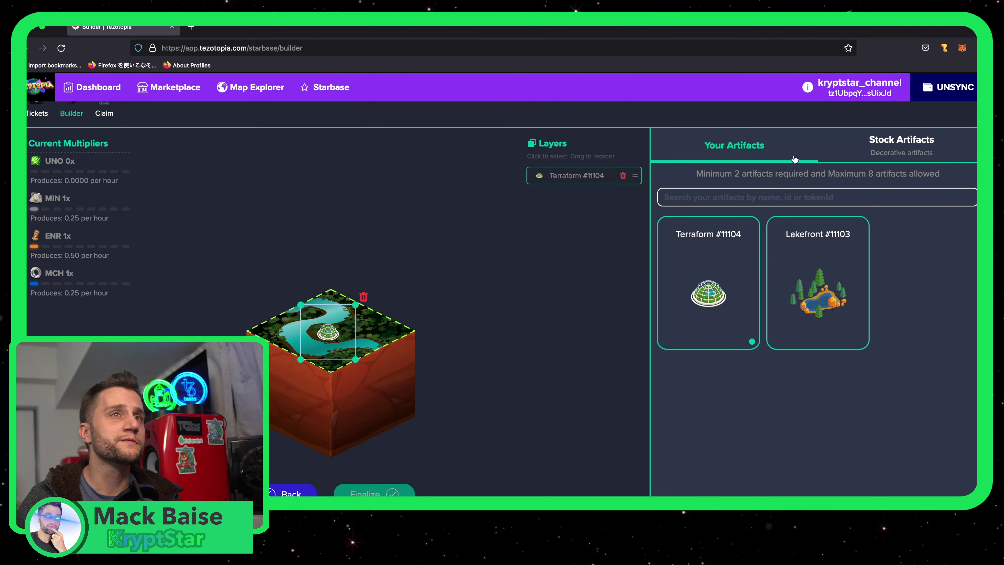
pyautogui.click(870, 146)
pyautogui.scroll(-5, 791, 317)
pyautogui.click(734, 145)
pyautogui.click(818, 293)
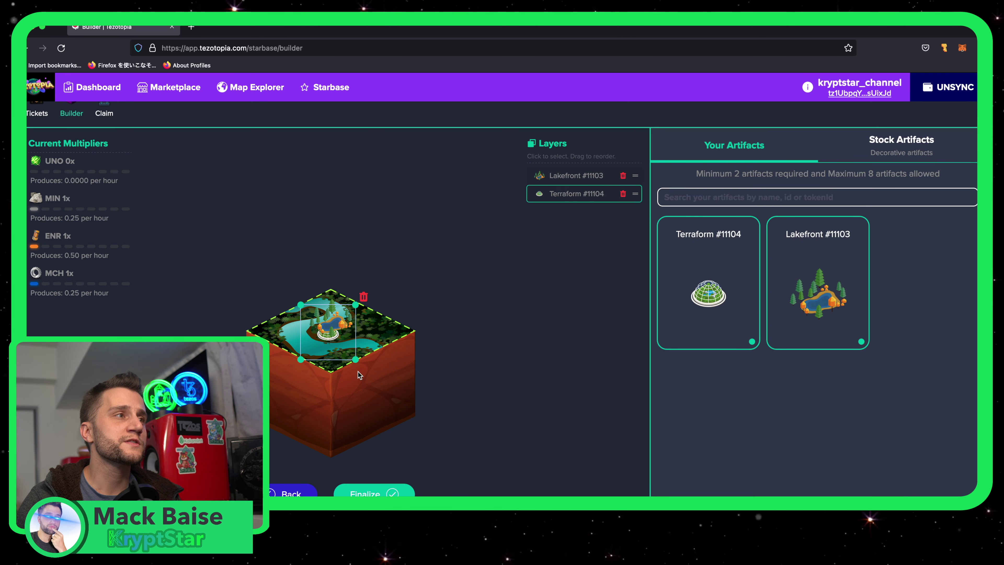
# Step: Move Terraform #11104 above Lakefront in the layer order and shrink the dome
pyautogui.moveTo(356, 359)
pyautogui.mouseDown()
pyautogui.moveTo(325, 340)
pyautogui.moveTo(383, 374)
pyautogui.moveTo(415, 421)
pyautogui.moveTo(380, 355)
pyautogui.moveTo(340, 328)
pyautogui.moveTo(337, 307)
pyautogui.moveTo(326, 332)
pyautogui.moveTo(339, 359)
pyautogui.moveTo(348, 356)
pyautogui.mouseUp()
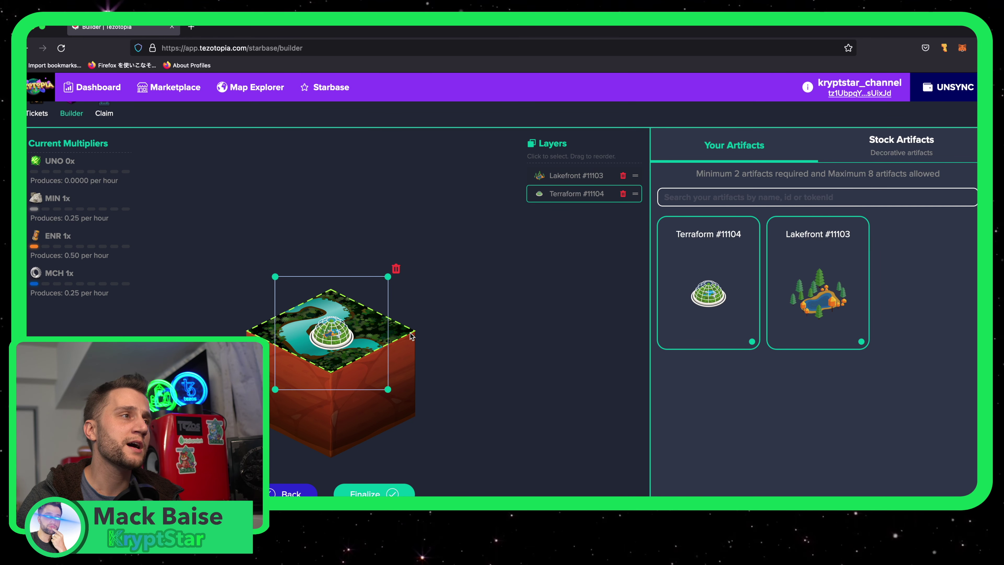
pyautogui.moveTo(630, 193); pyautogui.dragTo(630, 175)
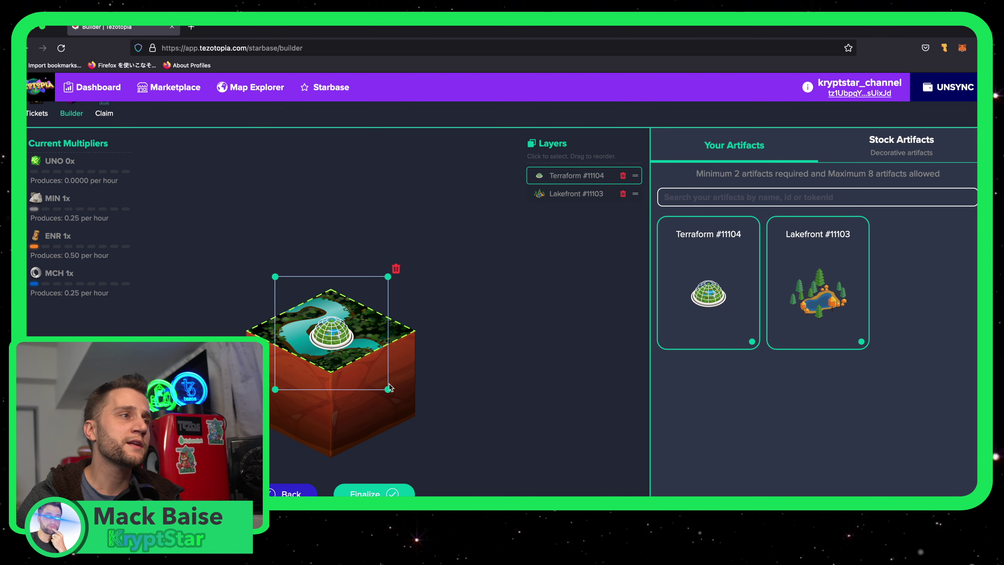
pyautogui.moveTo(388, 390); pyautogui.dragTo(347, 350)
pyautogui.scroll(-5, 538, 396)
pyautogui.scroll(6, 497, 391)
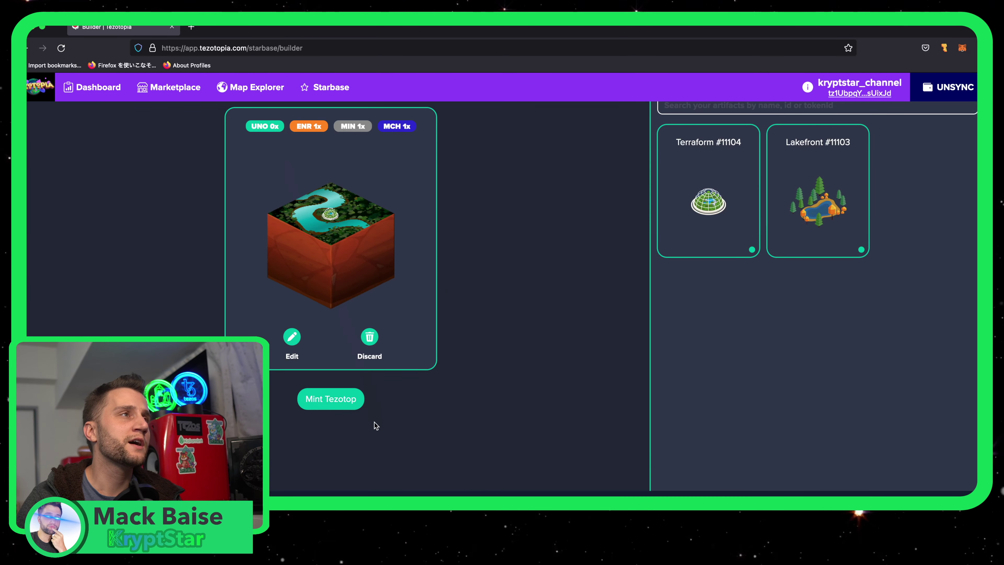
pyautogui.scroll(3, 155, 279)
# Step: Reposition the Terraform dome and nudge the lakefront artifact slightly on the tile
pyautogui.click(292, 447)
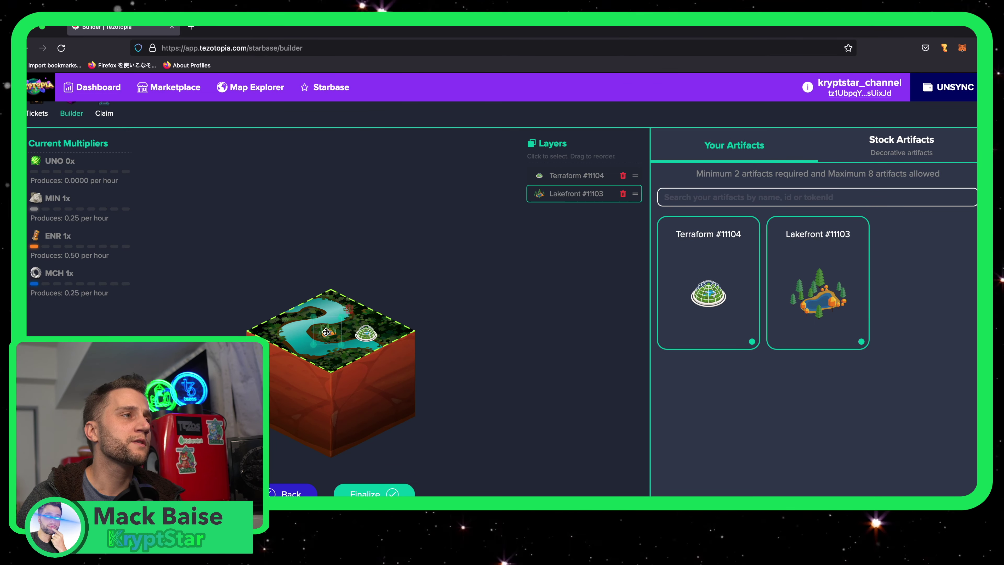
pyautogui.click(324, 330)
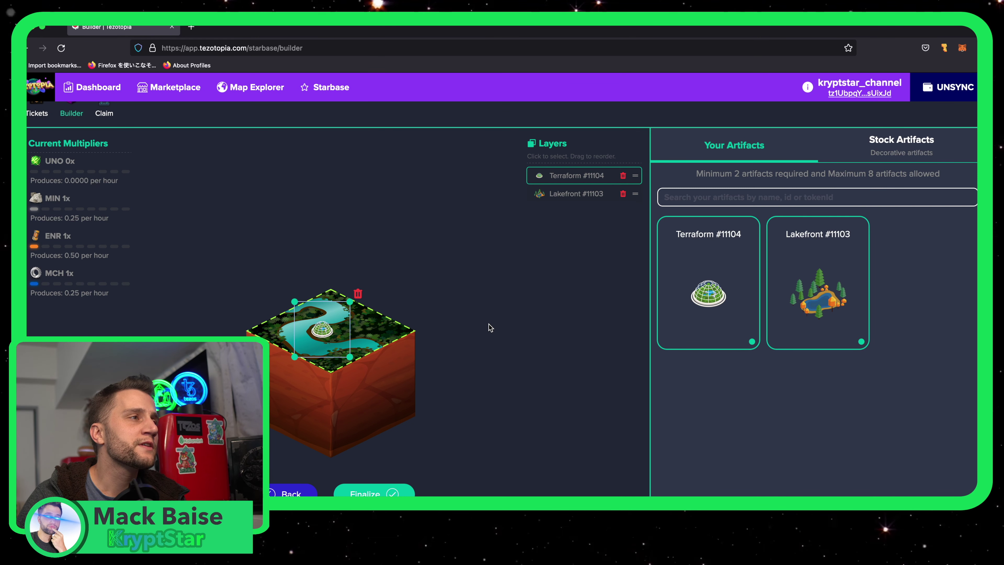
pyautogui.moveTo(322, 329); pyautogui.dragTo(444, 341)
pyautogui.click(326, 334)
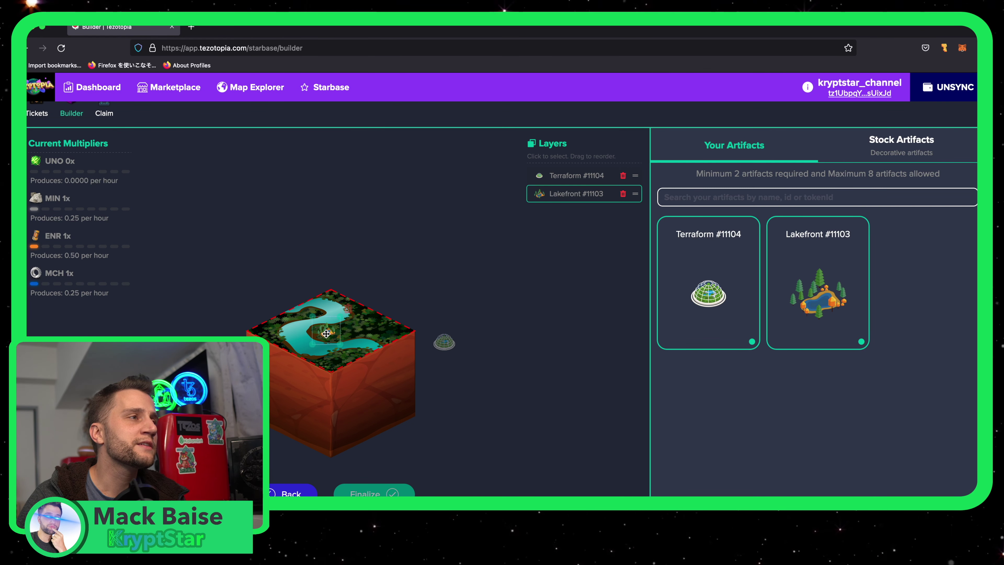
pyautogui.moveTo(327, 333); pyautogui.dragTo(327, 335)
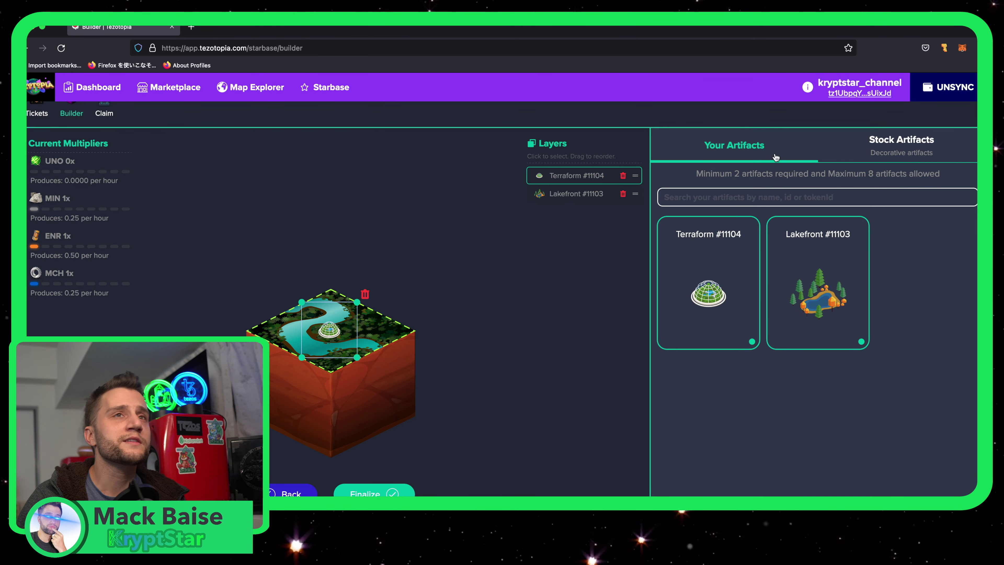
# Step: Buy the satellite outpost artifact (Terraform #11106) for 1 tez and confirm in the wallet
pyautogui.click(834, 150)
pyautogui.scroll(-10, 881, 386)
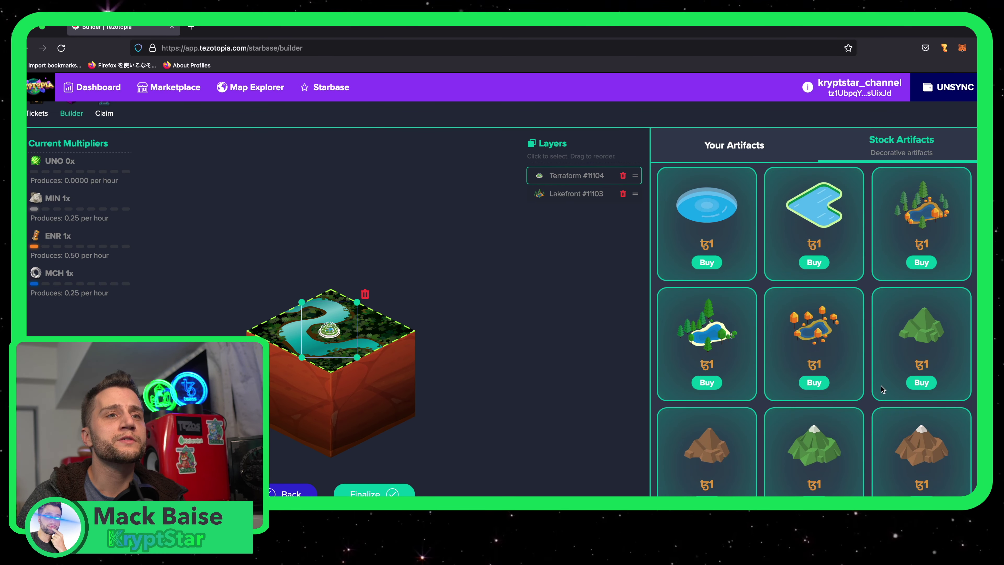
pyautogui.scroll(-10, 881, 386)
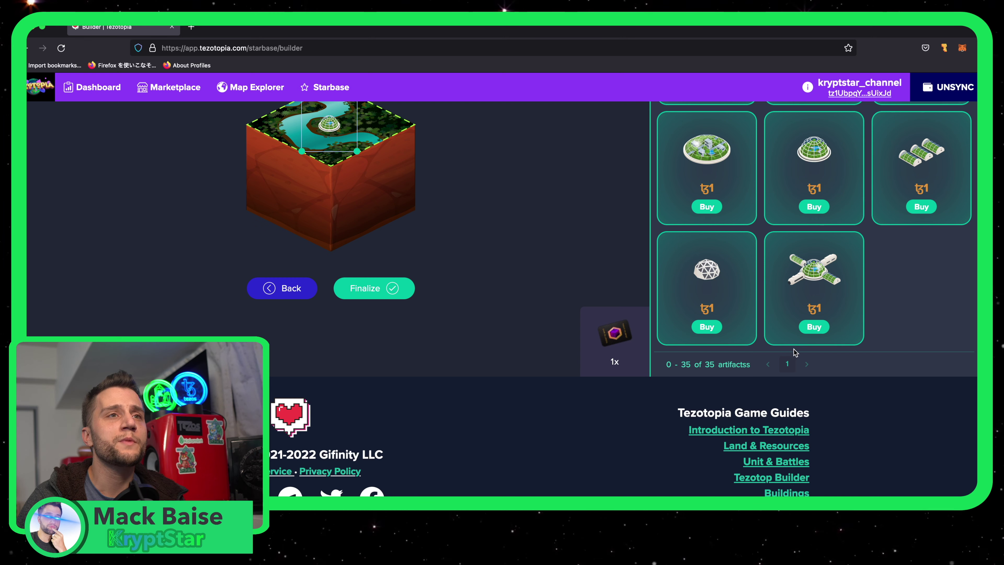
pyautogui.click(814, 326)
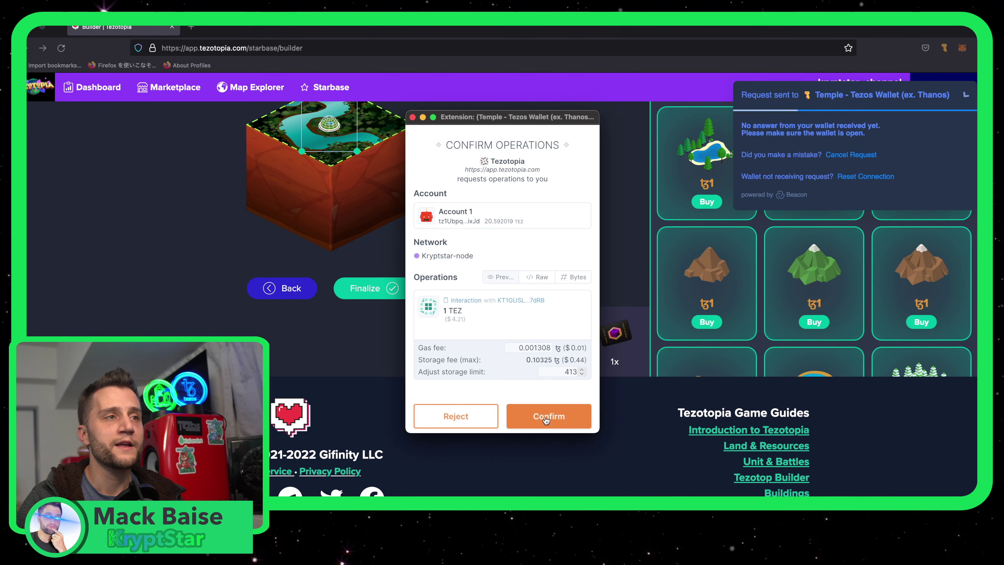
pyautogui.click(549, 417)
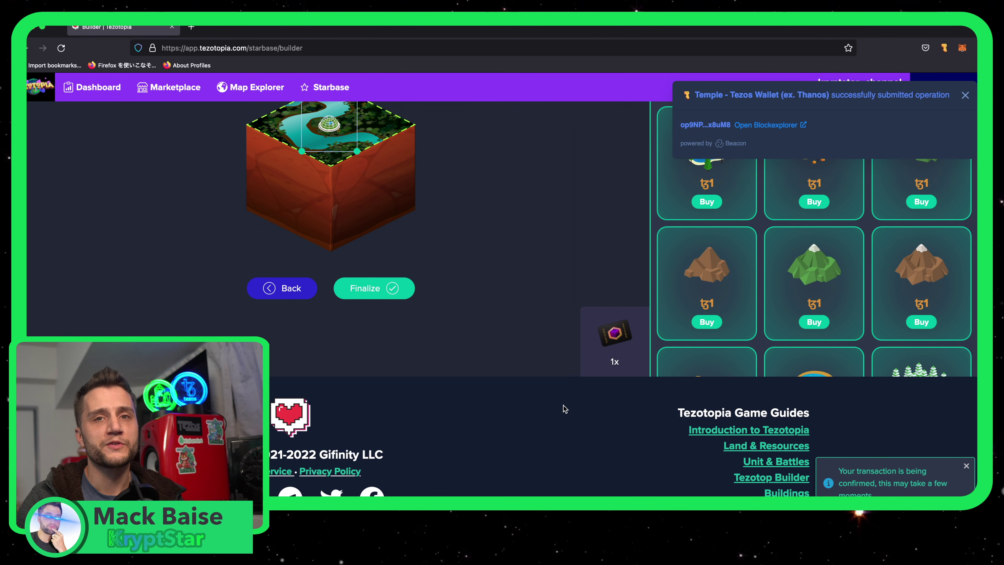
pyautogui.scroll(5, 515, 314)
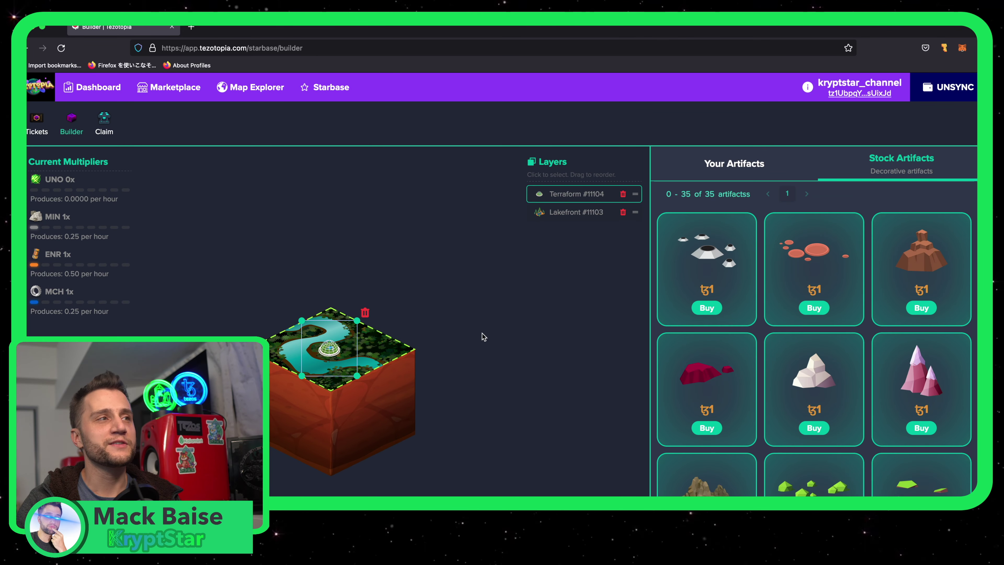
pyautogui.scroll(-6, 886, 344)
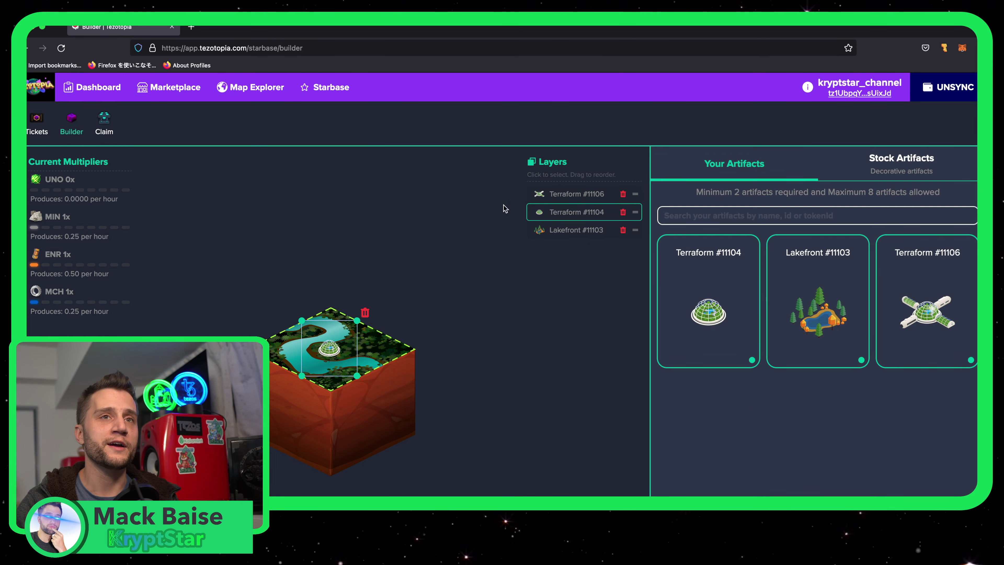
# Step: Move the Terraform #11106 outpost onto the right side of the river tile
pyautogui.click(575, 195)
pyautogui.moveTo(374, 344); pyautogui.dragTo(347, 390)
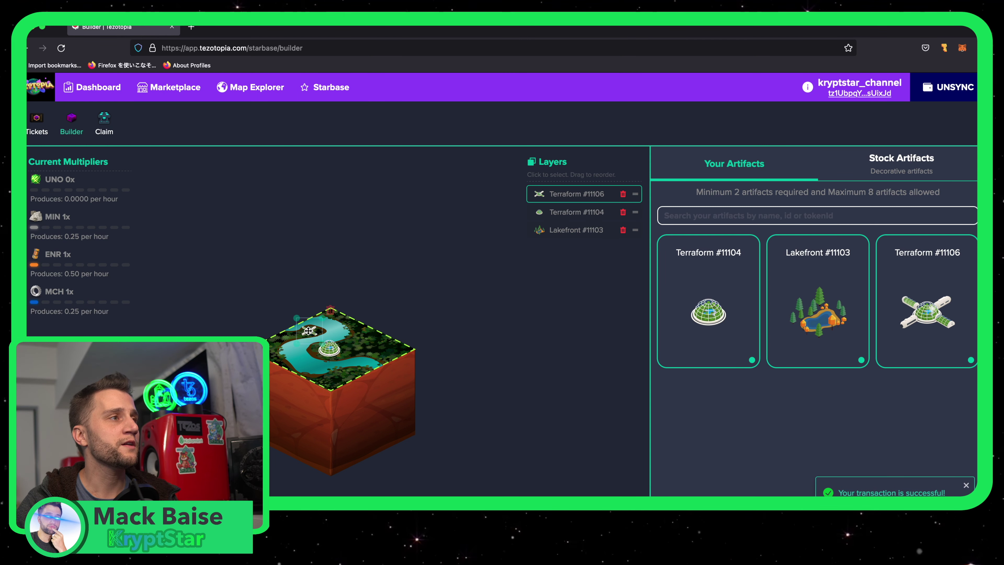
pyautogui.click(446, 343)
pyautogui.moveTo(309, 331); pyautogui.dragTo(394, 348)
pyautogui.click(447, 356)
pyautogui.click(396, 349)
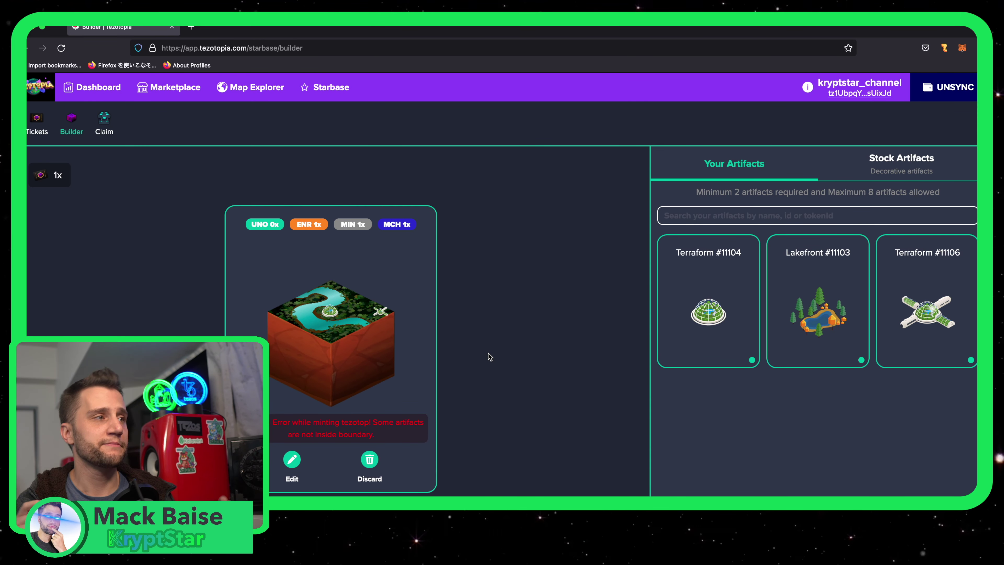
# Step: Return to editing, then finalize and resubmit the three-layer tezotop for verification
pyautogui.click(293, 461)
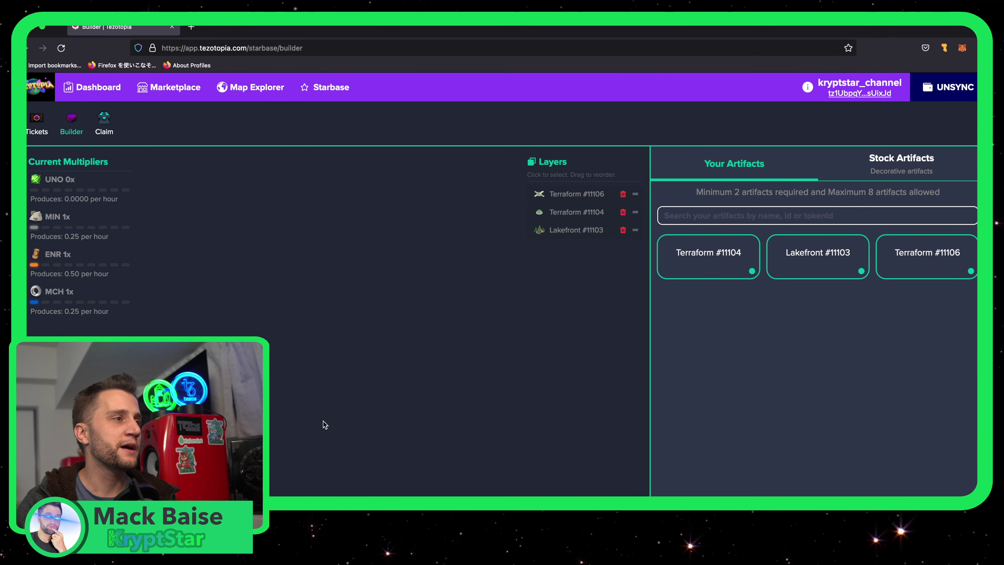
pyautogui.click(395, 346)
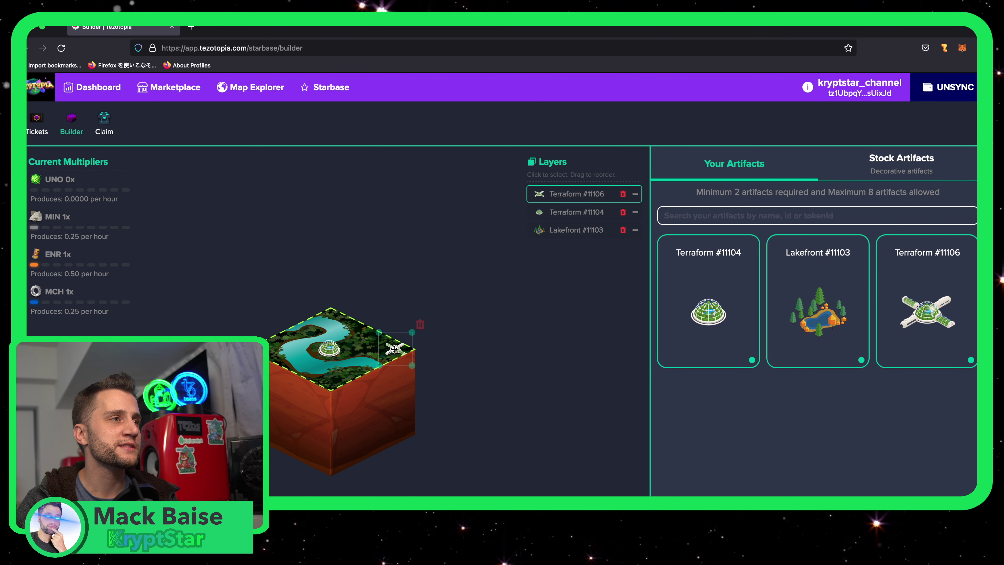
pyautogui.click(438, 367)
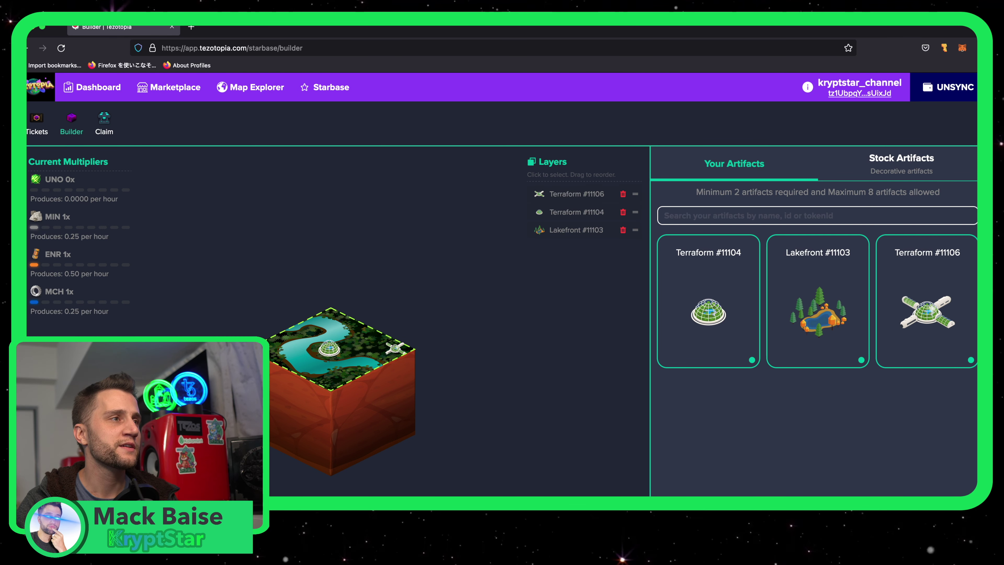
pyautogui.click(395, 500)
pyautogui.click(332, 505)
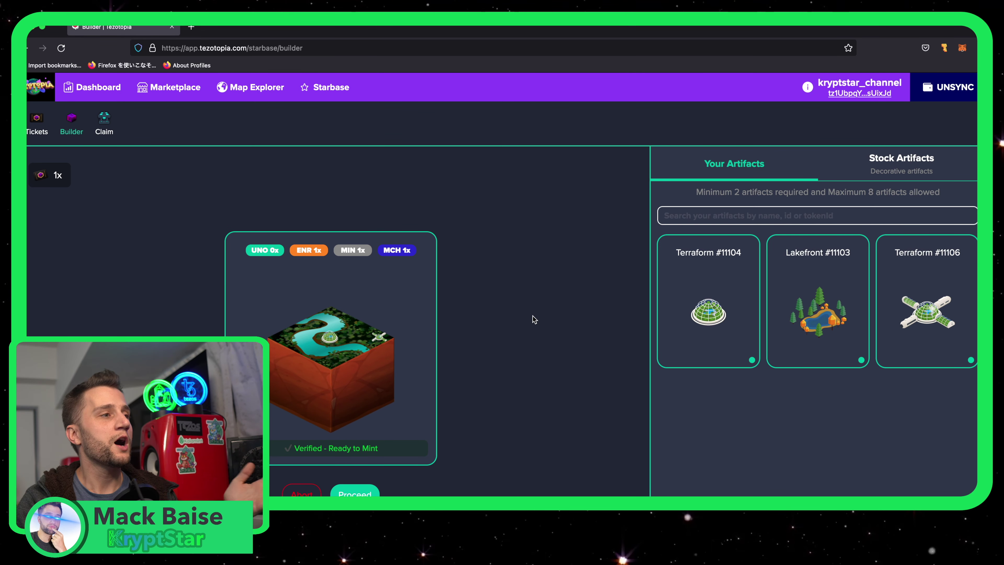
# Step: Proceed to mint tezotop Block #3632 and confirm the transaction in the Temple wallet
pyautogui.click(363, 495)
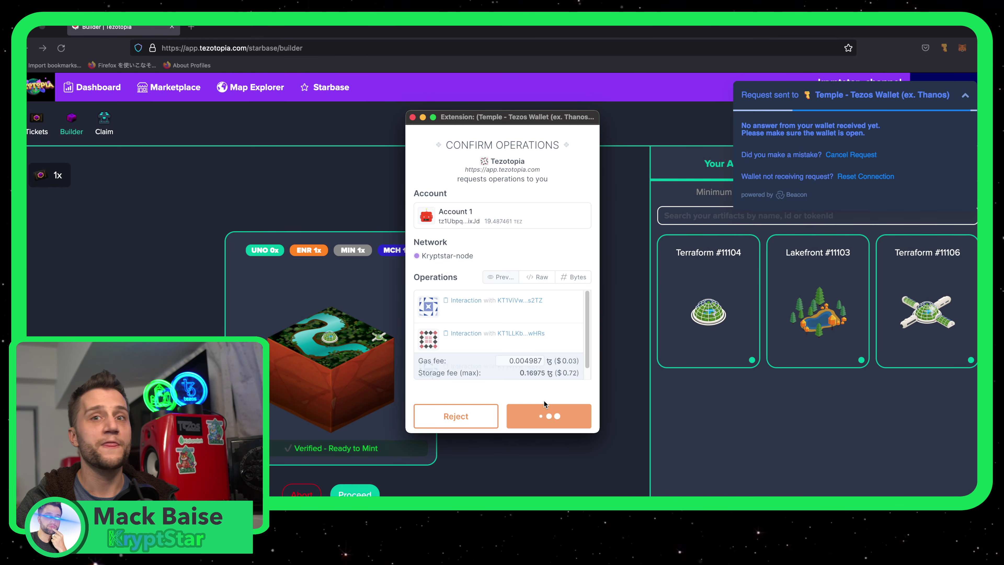
pyautogui.click(546, 407)
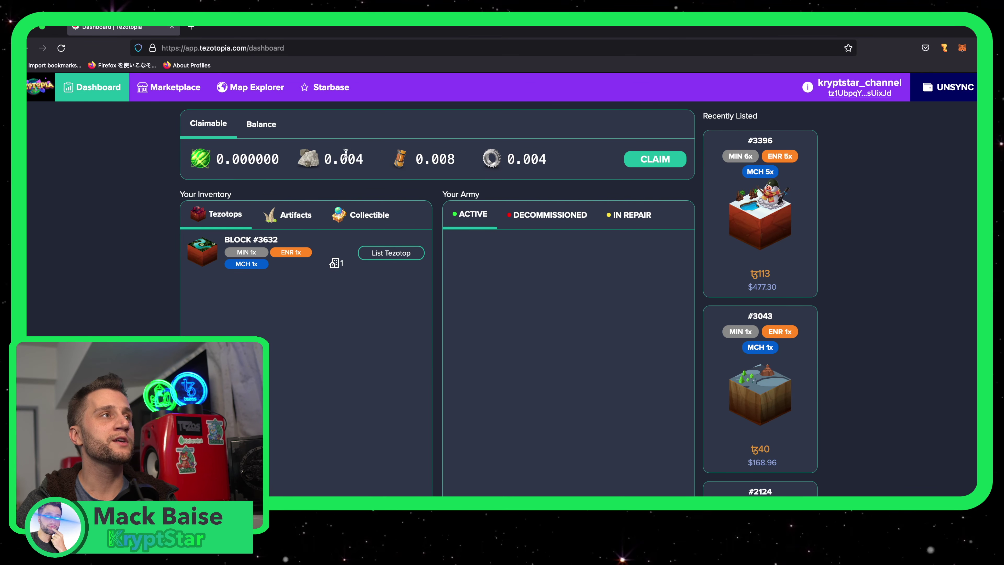
pyautogui.doubleClick(528, 159)
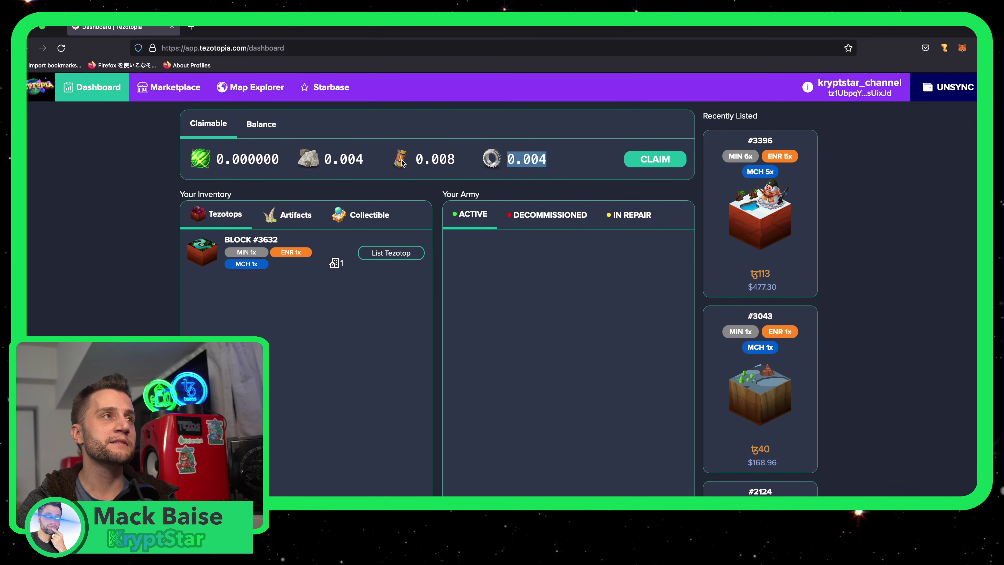
pyautogui.moveTo(348, 159); pyautogui.dragTo(307, 162)
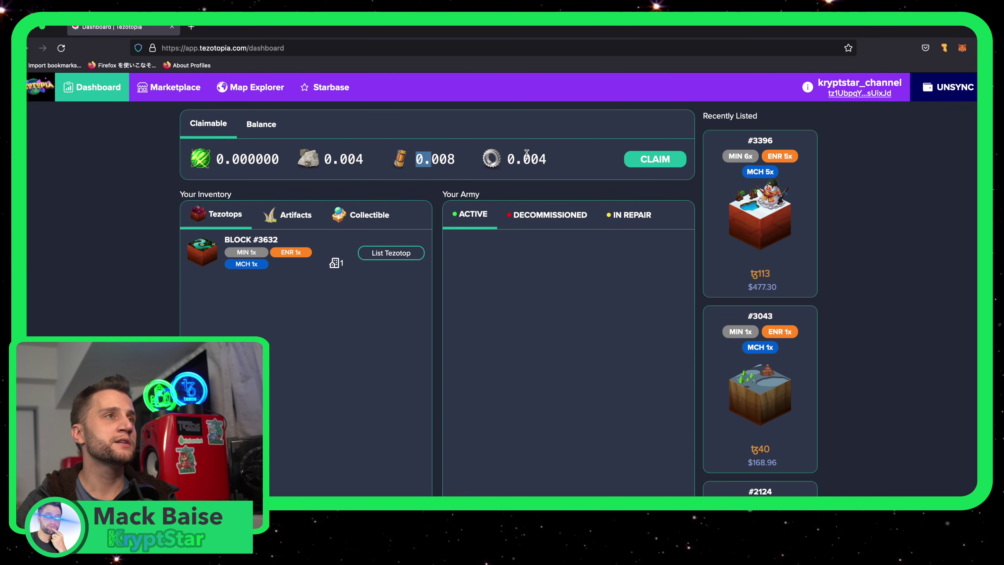
pyautogui.moveTo(269, 160); pyautogui.dragTo(215, 159)
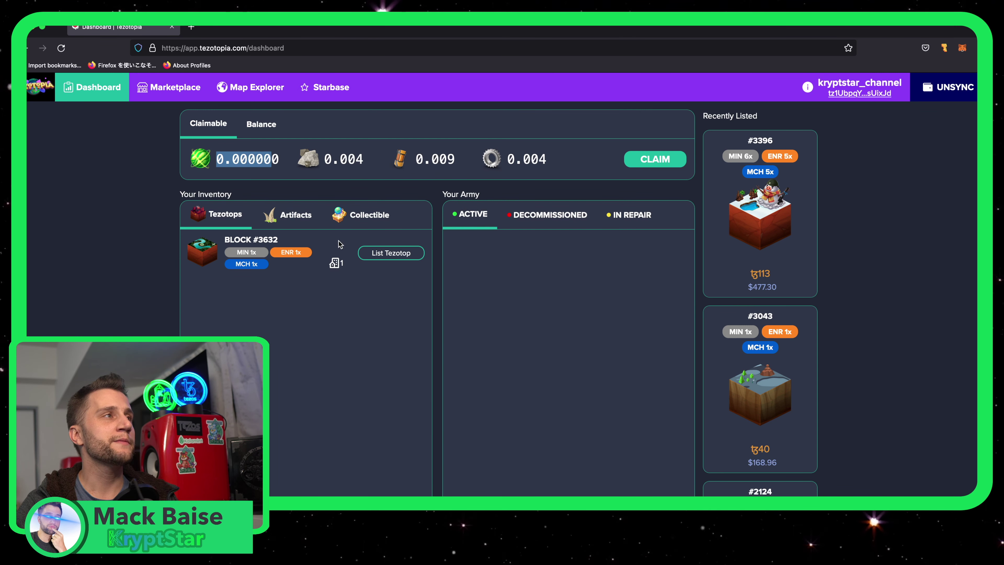